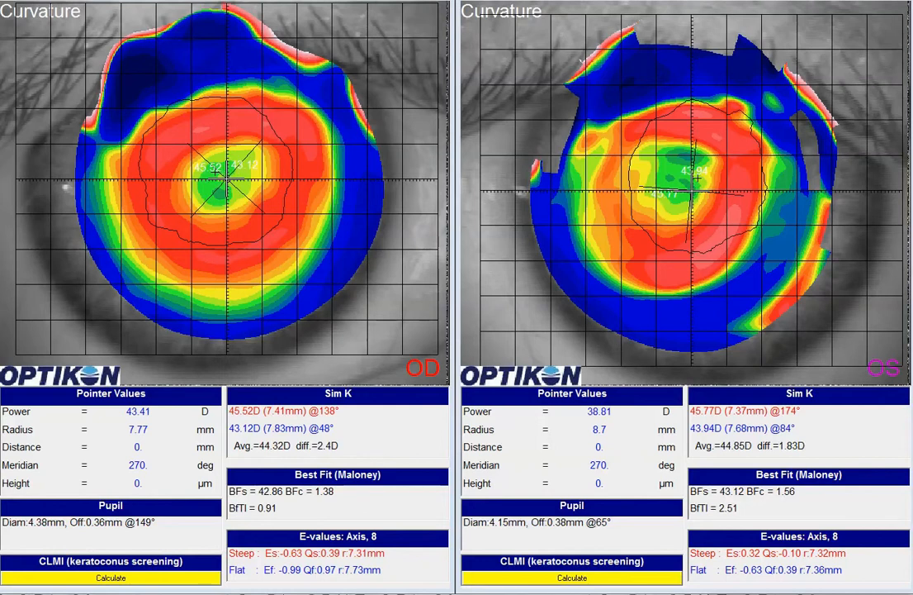
# Switch to the Wave lens design, turn off the B option and set the S value to +0.20.
pyautogui.hotkey('alt', 'Tab')
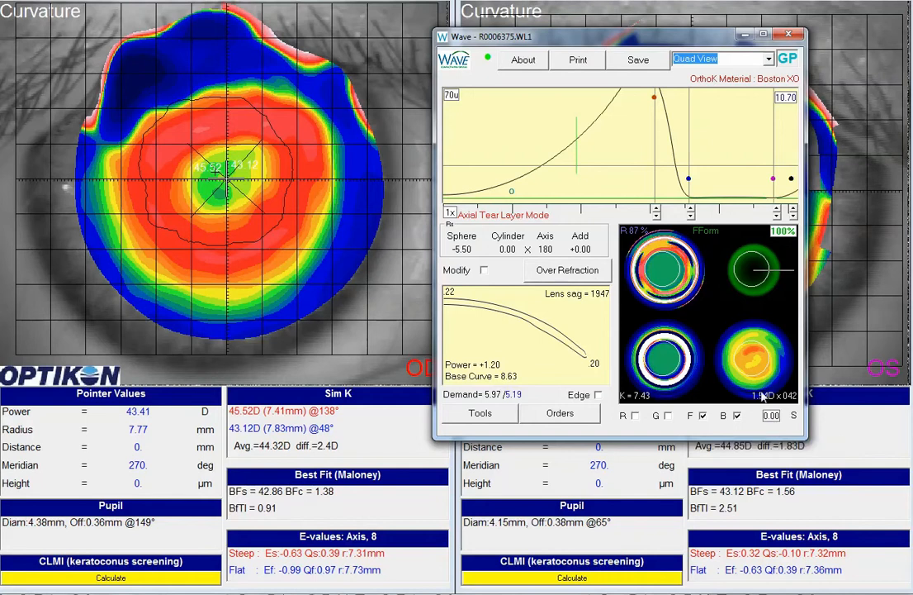
pyautogui.click(737, 416)
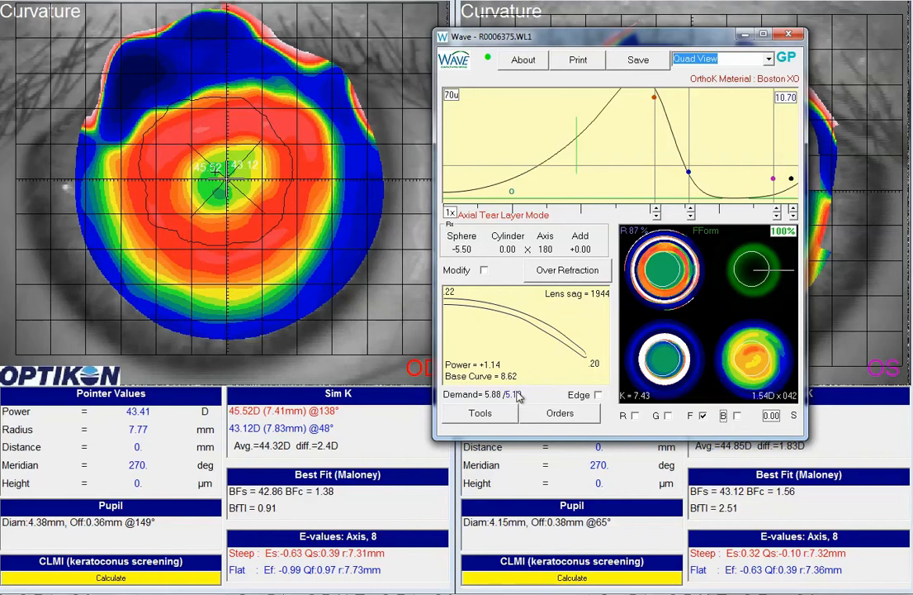
pyautogui.moveTo(503, 399)
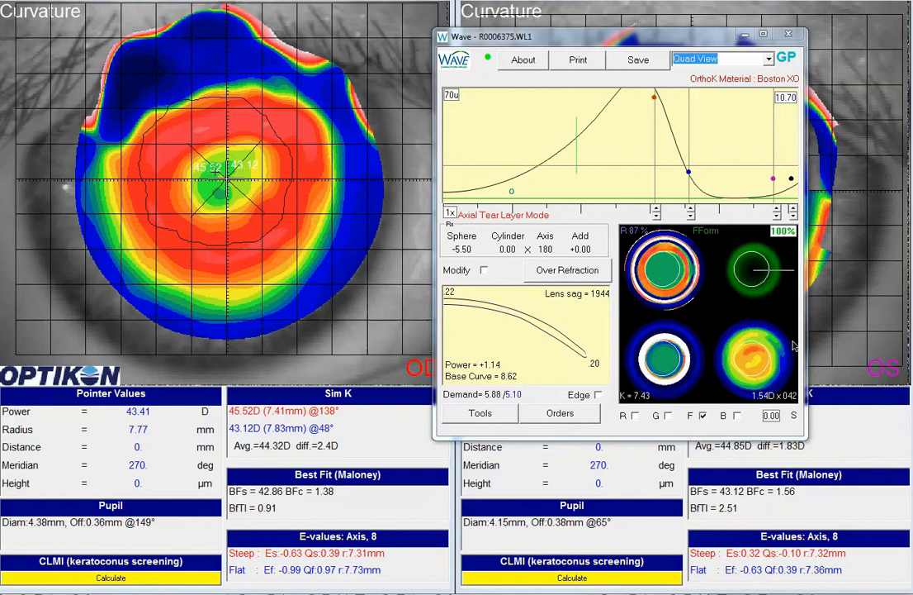
pyautogui.click(770, 417)
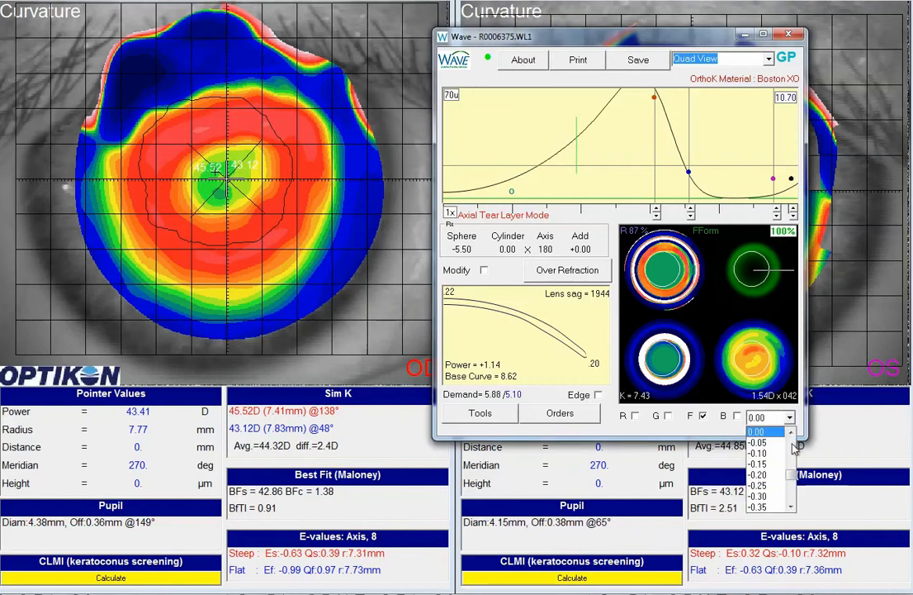
pyautogui.scroll(3, 768, 466)
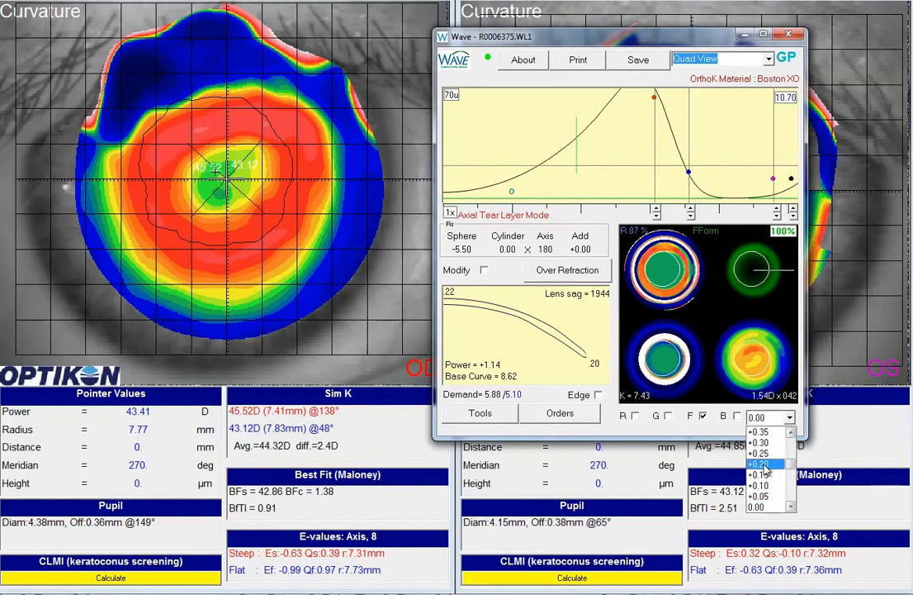
pyautogui.click(760, 466)
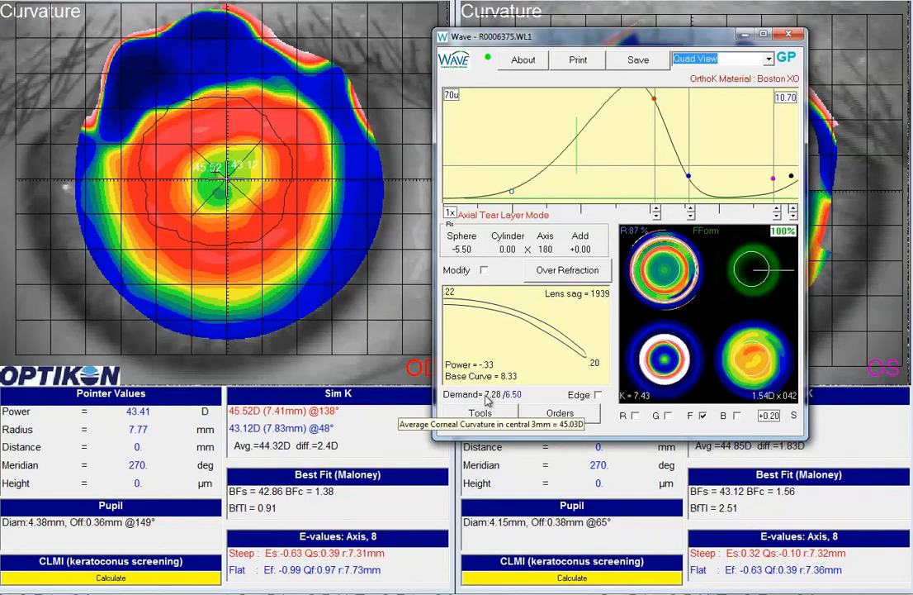
# Lower the red control point of the tear layer curve step by step to a base curve of 8.22 and power of -.86.
pyautogui.click(655, 215)
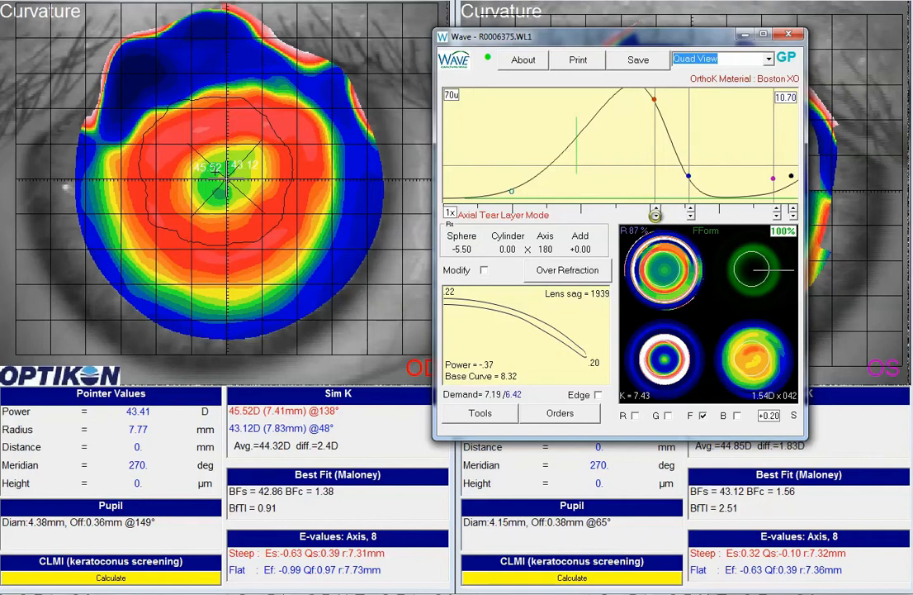
pyautogui.click(655, 216)
pyautogui.click(654, 215)
pyautogui.click(655, 216)
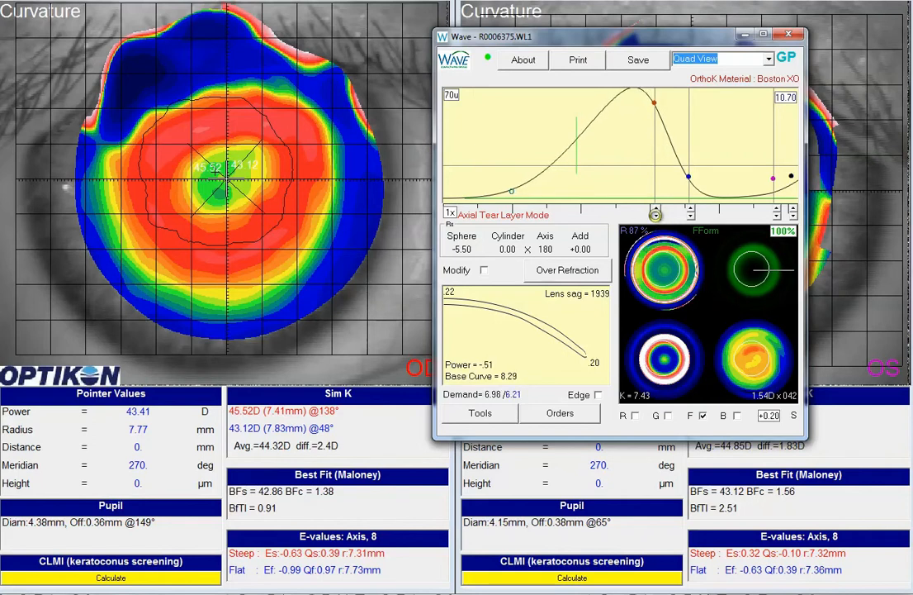
pyautogui.click(655, 216)
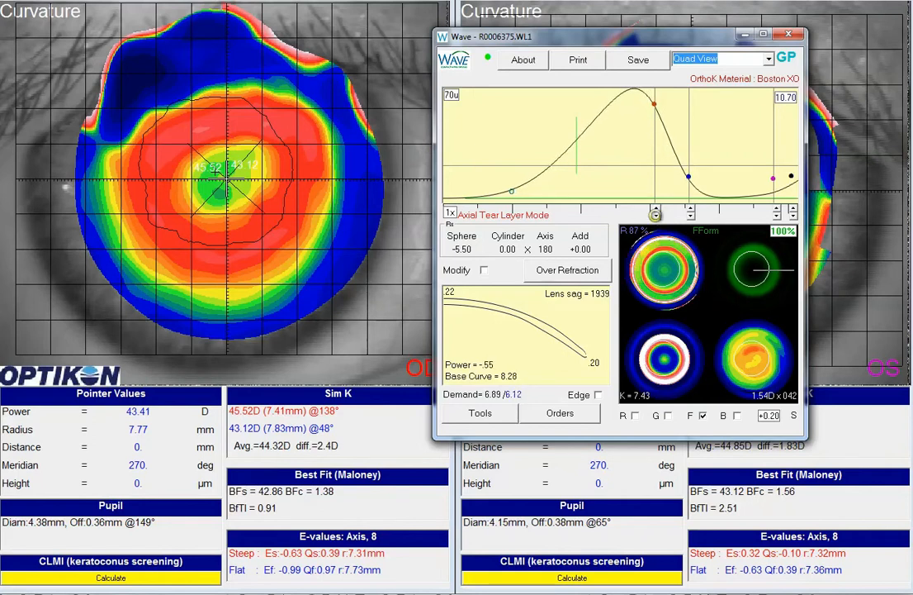
pyautogui.click(655, 216)
pyautogui.click(655, 215)
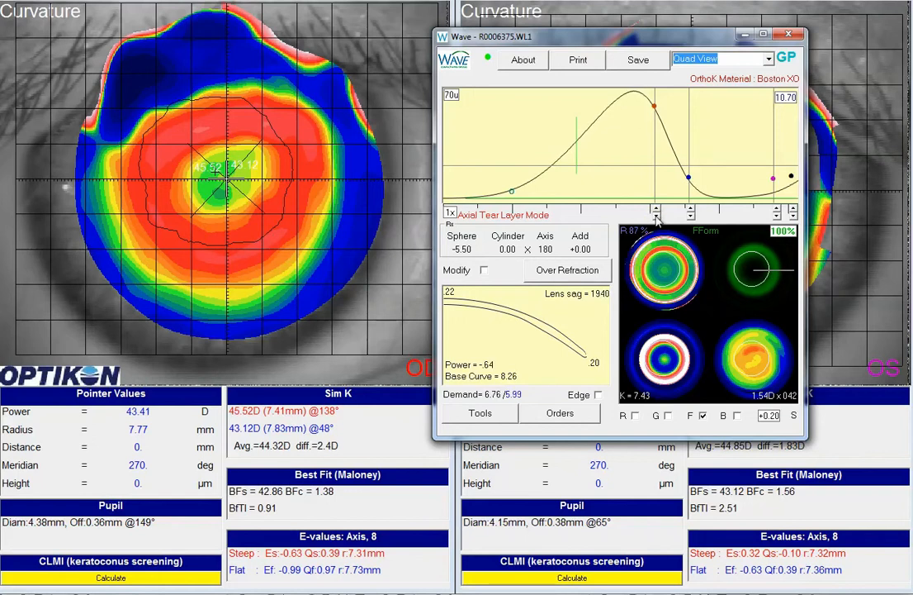
pyautogui.click(655, 216)
pyautogui.click(655, 215)
pyautogui.click(655, 216)
pyautogui.click(655, 215)
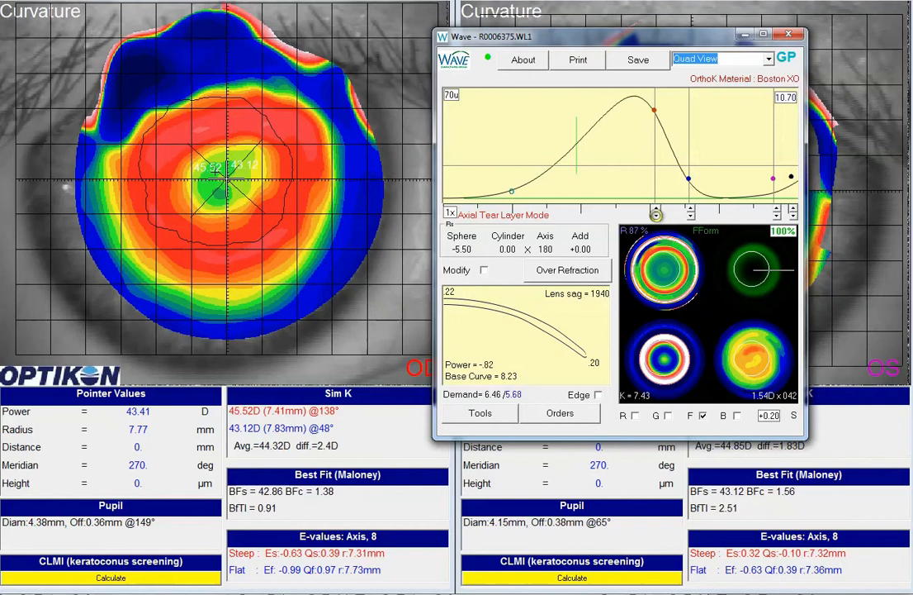
pyautogui.click(656, 215)
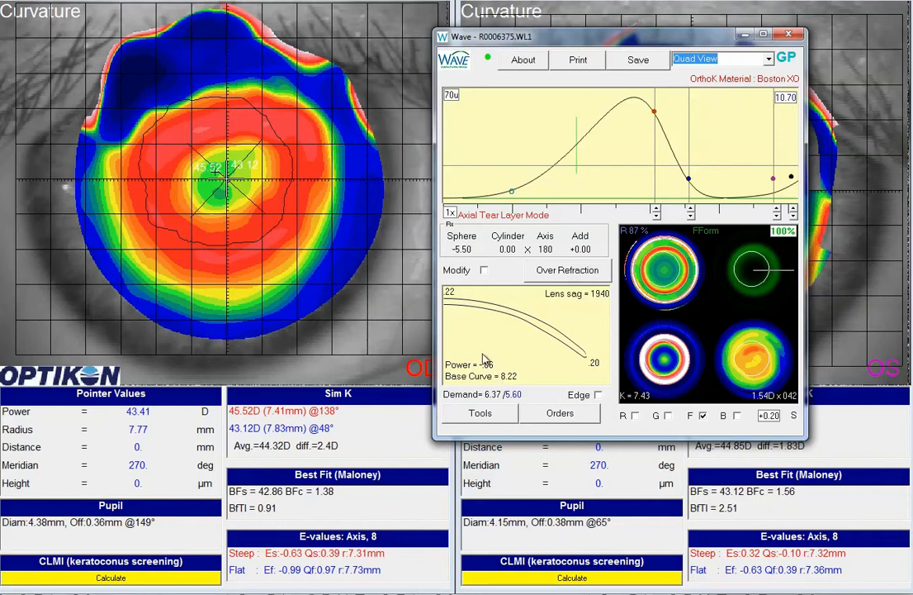
# Compare the lens profile and power along the vertical, 45-degree and horizontal meridians.
pyautogui.click(746, 249)
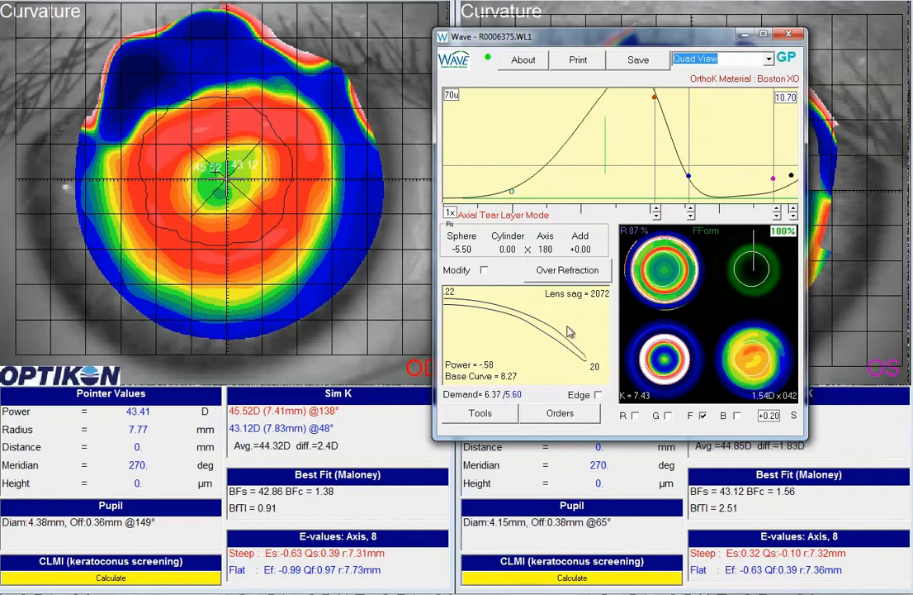
pyautogui.click(775, 262)
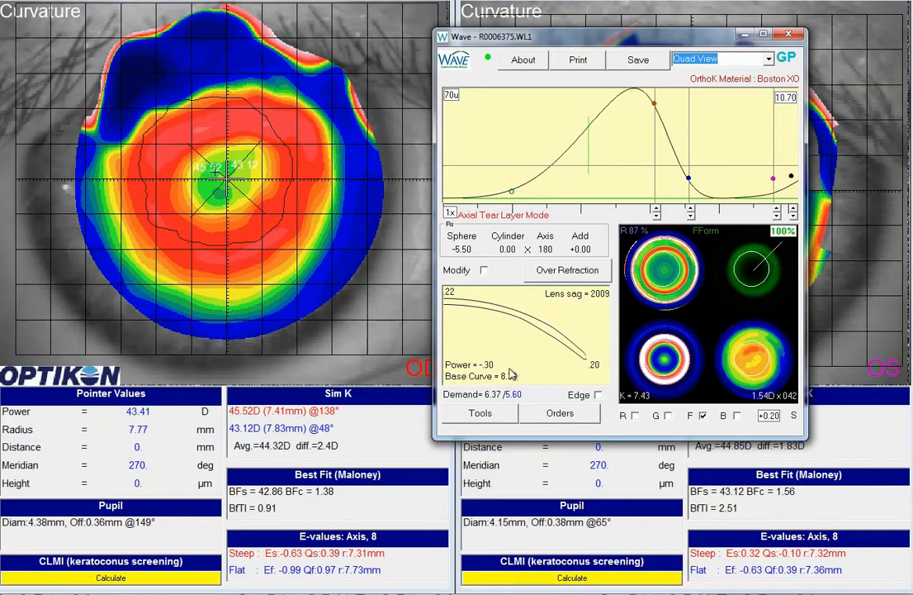
pyautogui.click(776, 273)
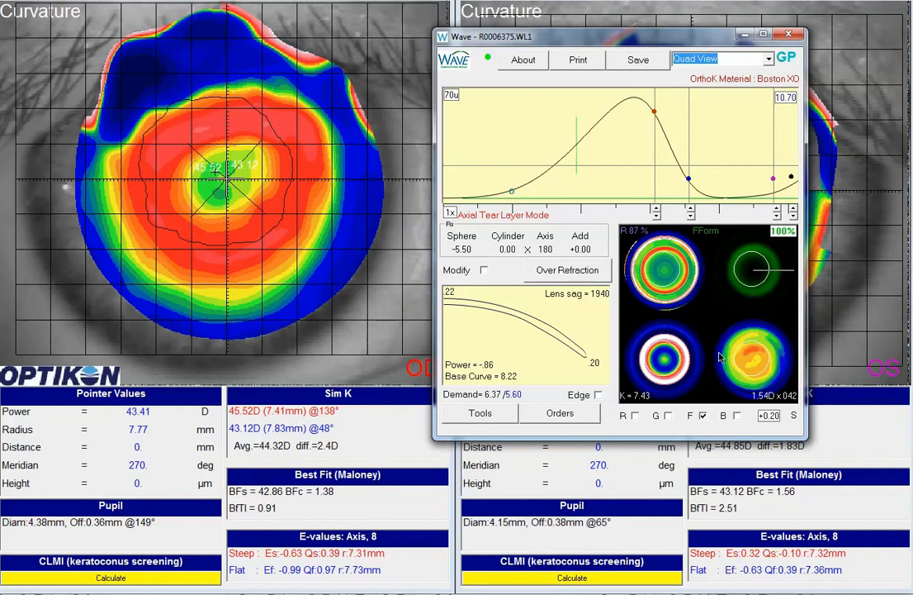
pyautogui.click(754, 245)
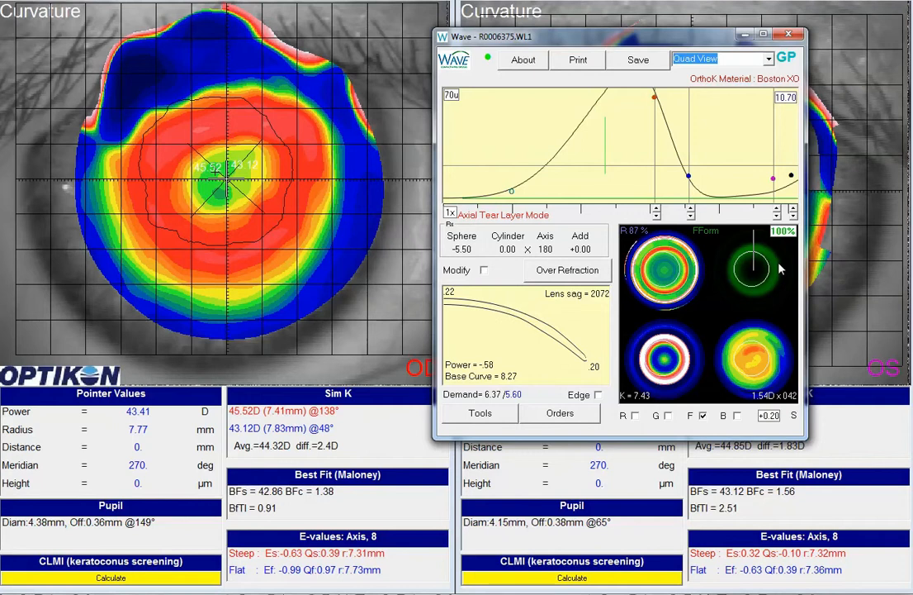
# Limit adjustments to 25% of the lens, lower the red control point on the 45-degree meridian, and return to the horizontal meridian.
pyautogui.click(780, 230)
pyautogui.click(657, 213)
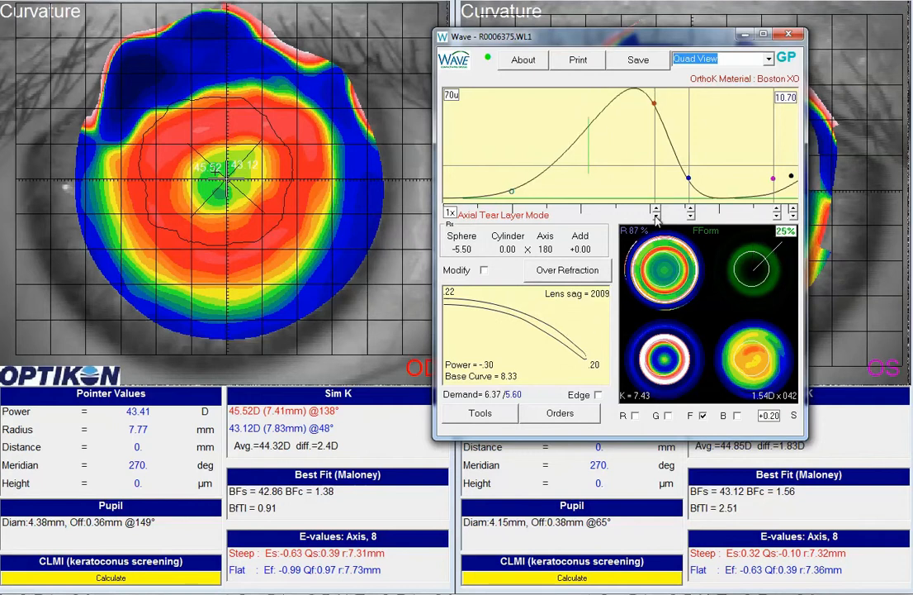
pyautogui.click(655, 215)
pyautogui.click(654, 216)
pyautogui.click(655, 216)
pyautogui.click(656, 216)
pyautogui.click(656, 215)
pyautogui.click(656, 215)
pyautogui.click(771, 272)
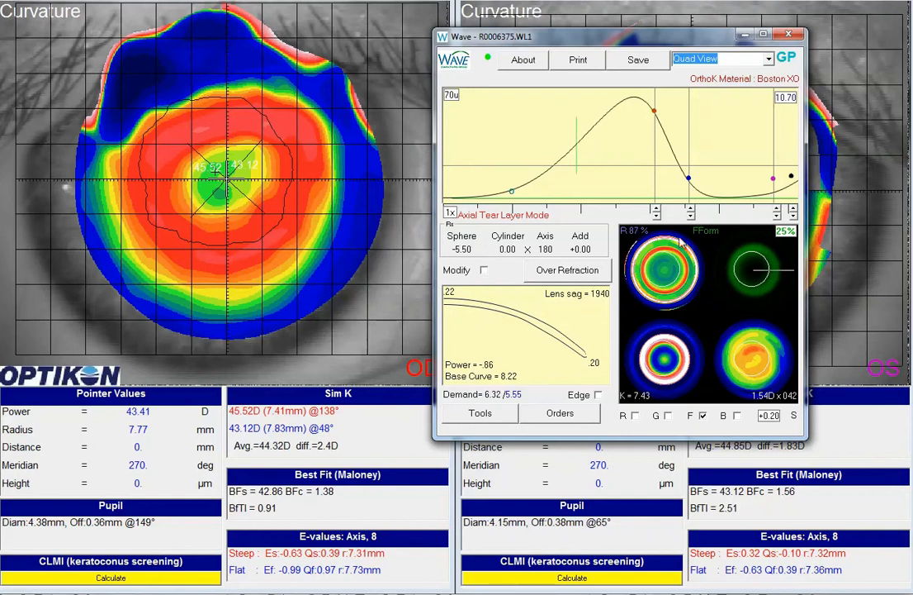
# Raise the red control point on the horizontal meridian to a base curve of 8.28 and power of -.55.
pyautogui.click(654, 209)
pyautogui.click(654, 209)
pyautogui.click(654, 210)
pyautogui.click(655, 211)
pyautogui.click(654, 209)
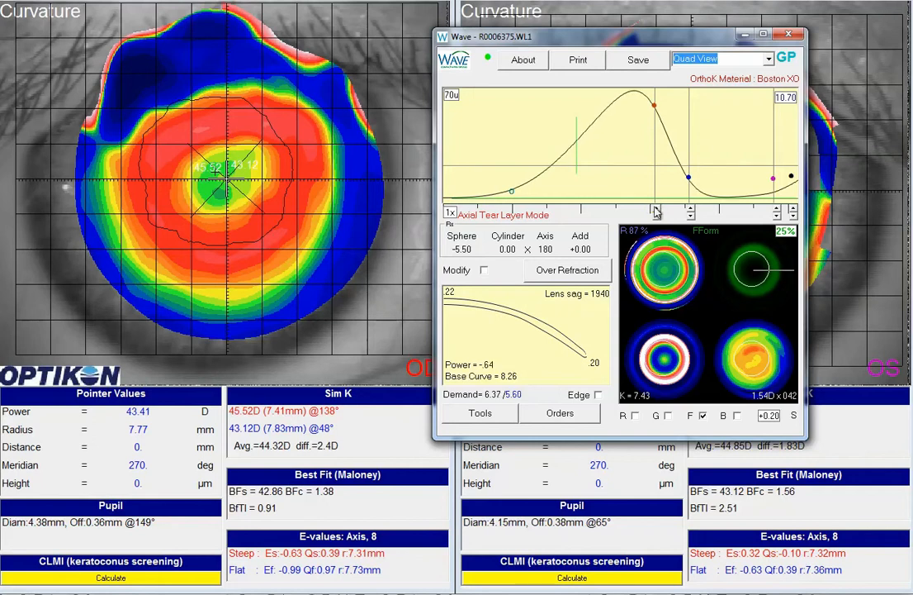
pyautogui.click(655, 210)
pyautogui.click(654, 209)
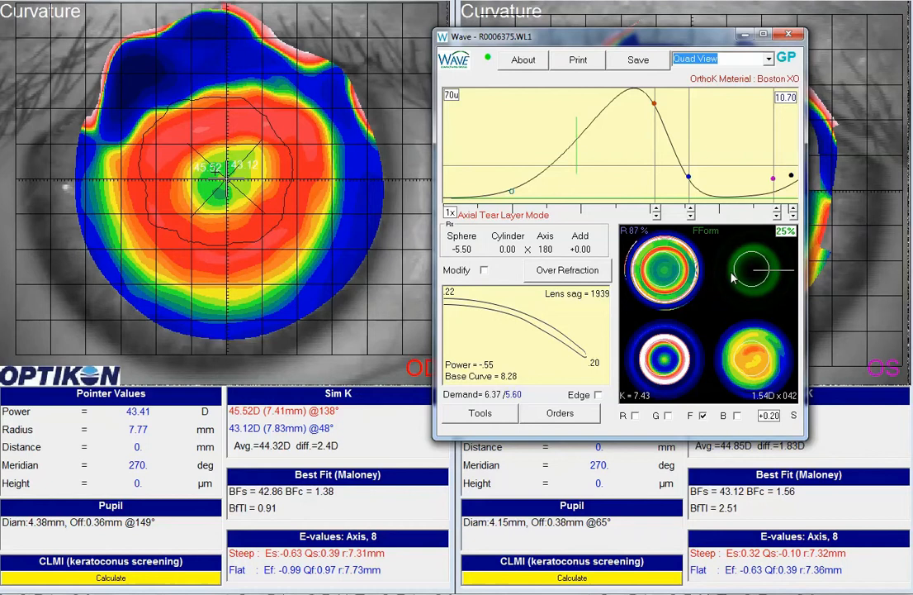
# Examine the base curve and power on each meridian around the lens to compare the quadrants.
pyautogui.click(761, 291)
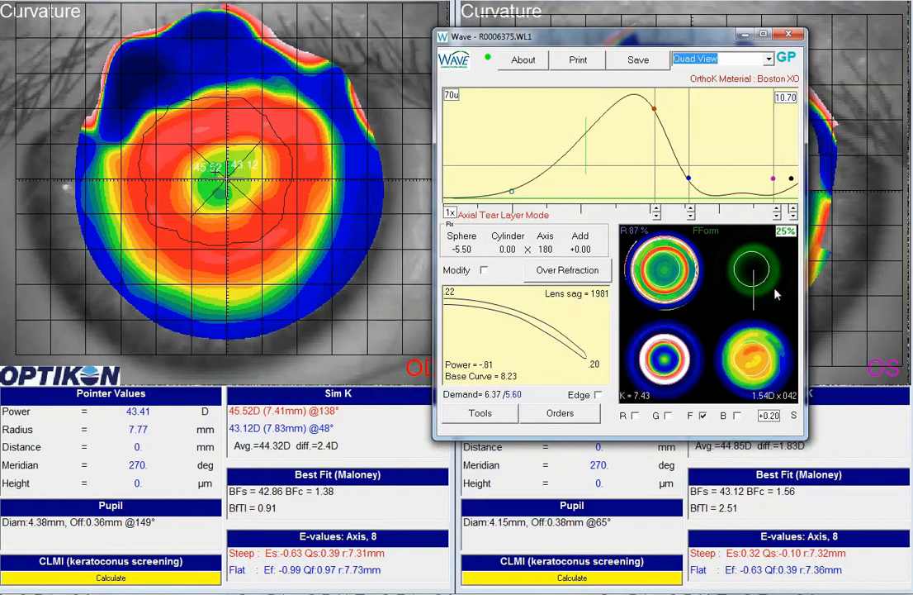
pyautogui.click(774, 288)
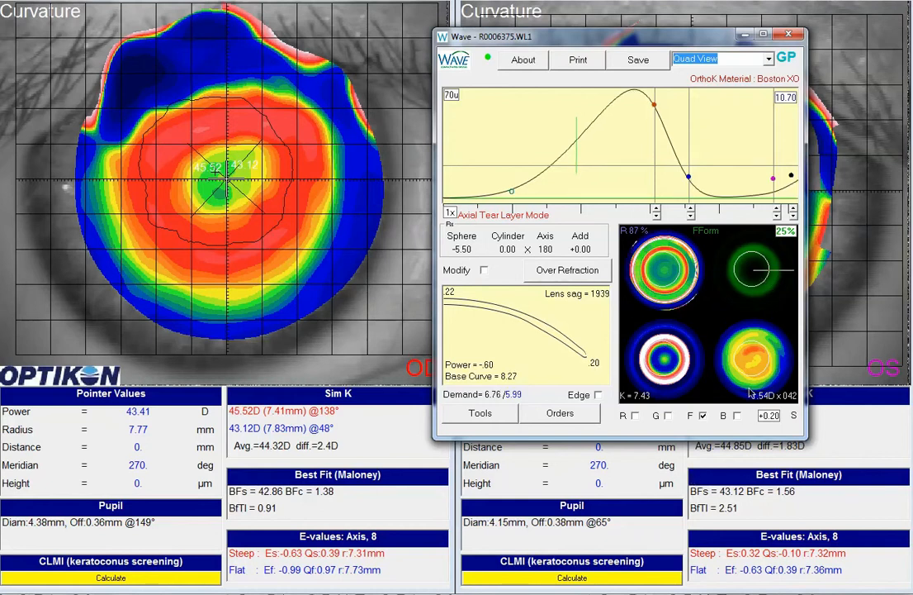
pyautogui.click(769, 283)
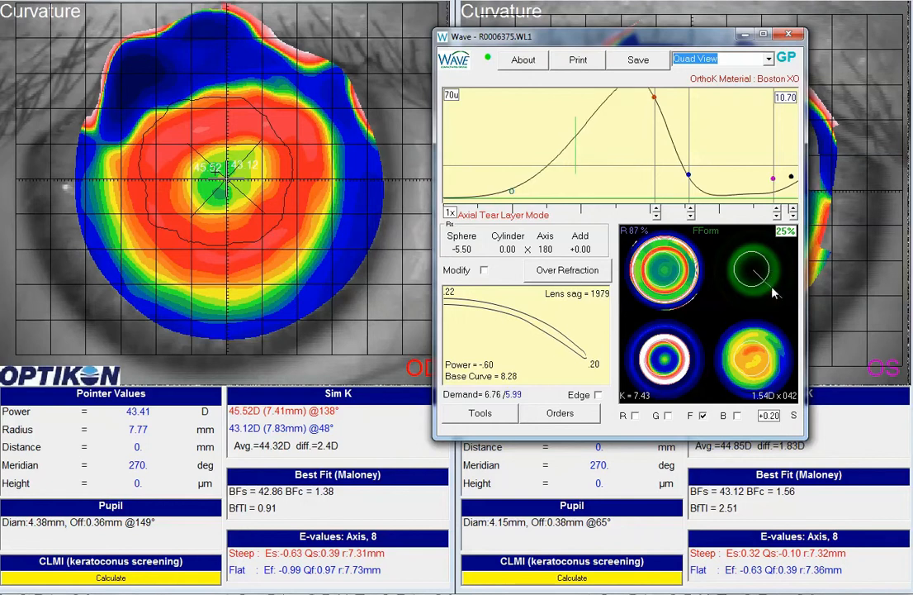
pyautogui.click(751, 292)
pyautogui.click(734, 290)
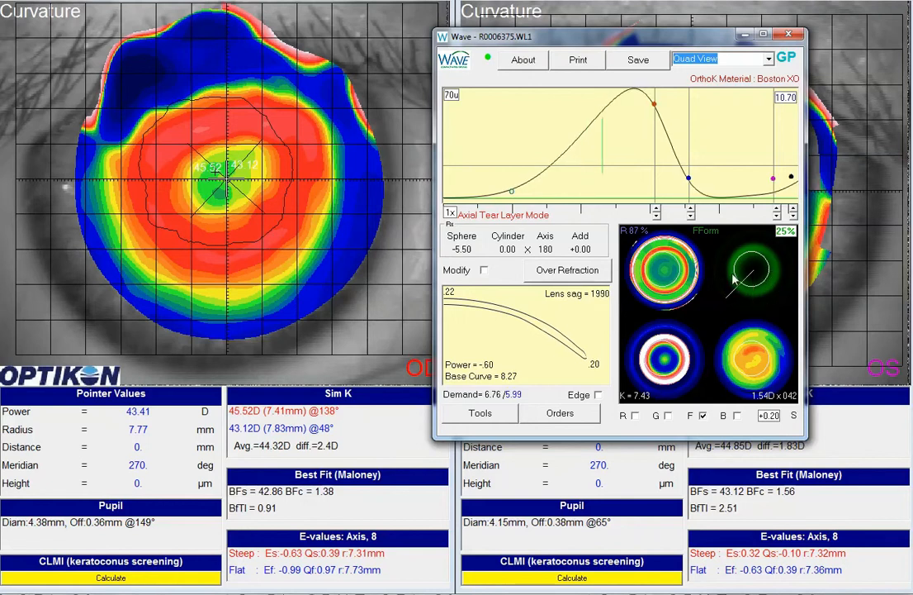
pyautogui.click(728, 268)
pyautogui.click(730, 254)
pyautogui.click(748, 256)
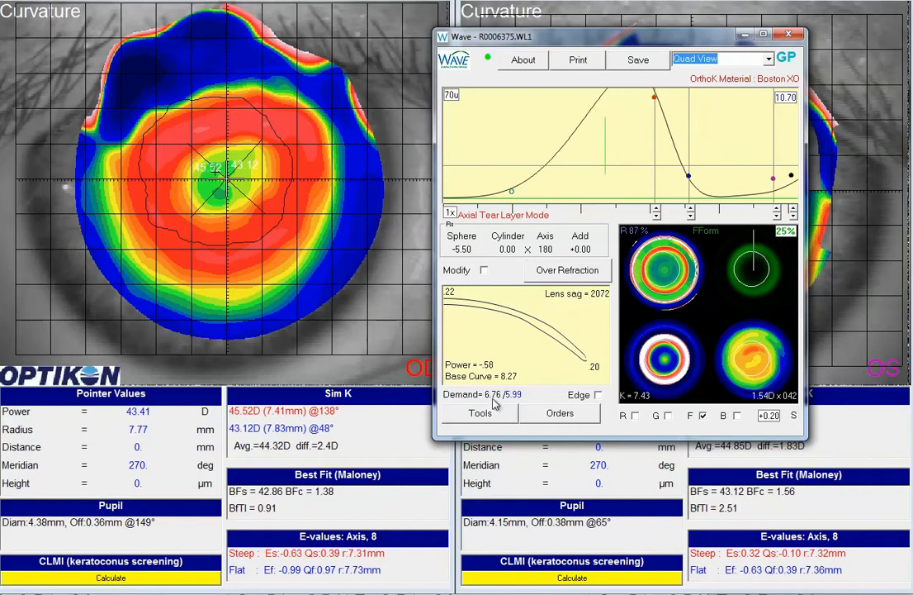
# Apply adjustments to 100% of the lens again and lower the red control point to a base curve of 8.23 and power of -.82.
pyautogui.click(783, 279)
pyautogui.click(783, 234)
pyautogui.click(783, 234)
pyautogui.click(783, 235)
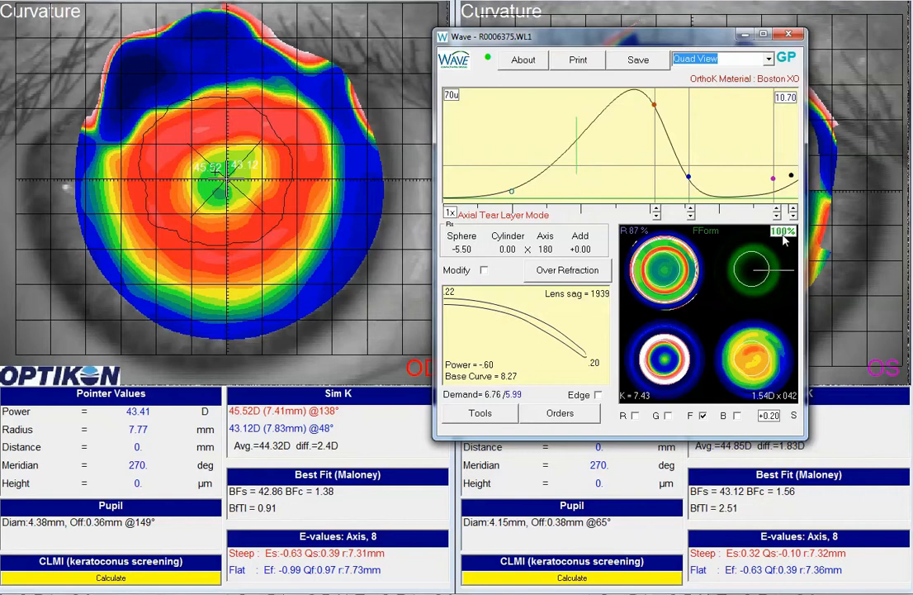
pyautogui.click(656, 214)
pyautogui.click(656, 214)
pyautogui.click(657, 216)
pyautogui.click(657, 216)
pyautogui.click(656, 213)
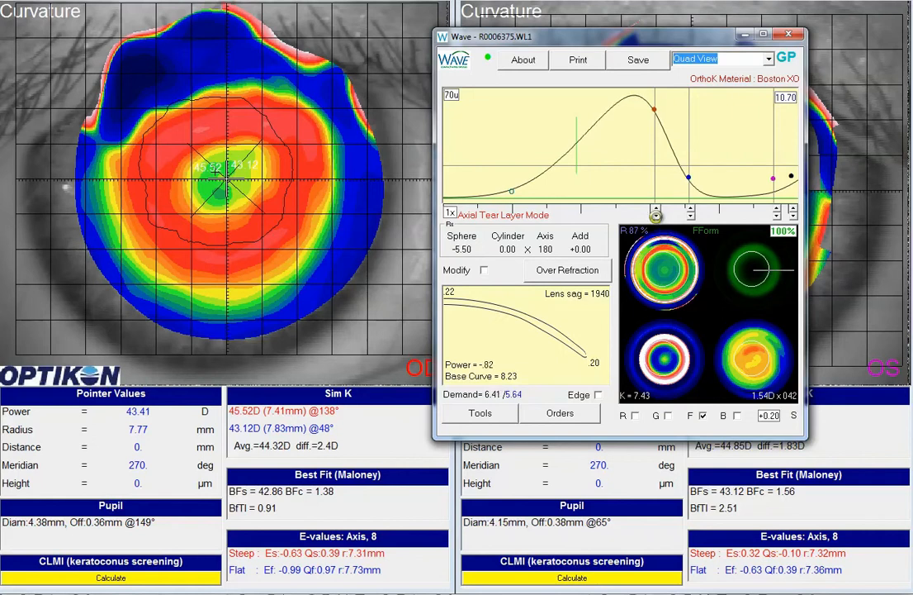
pyautogui.click(656, 214)
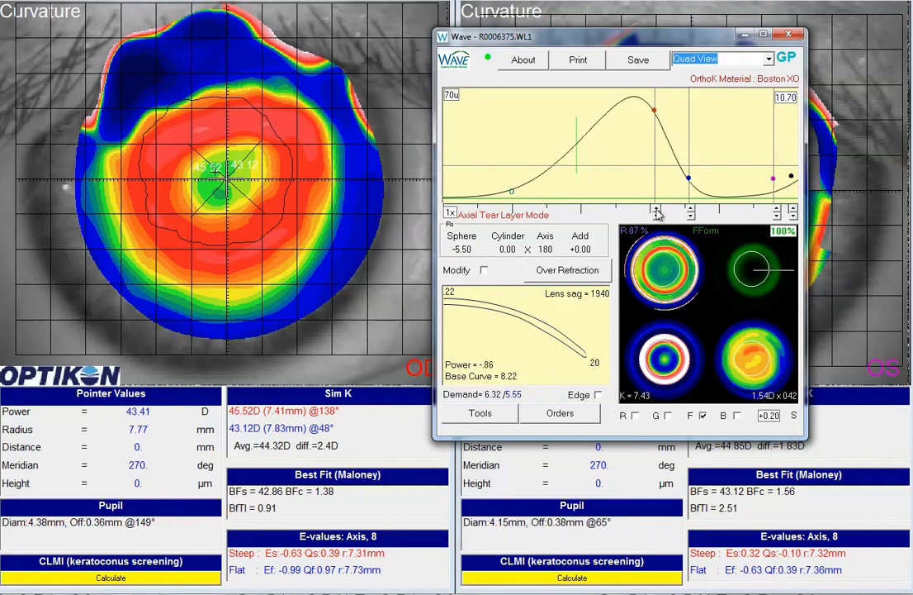
pyautogui.click(657, 207)
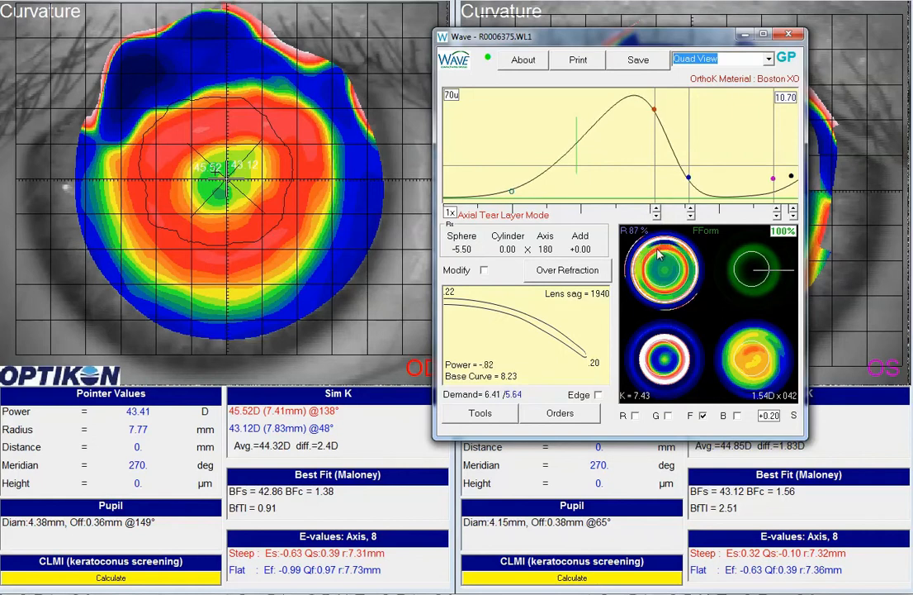
# Check the tear layer curve and lens power on every meridian in turn, ending on the horizontal one.
pyautogui.click(763, 304)
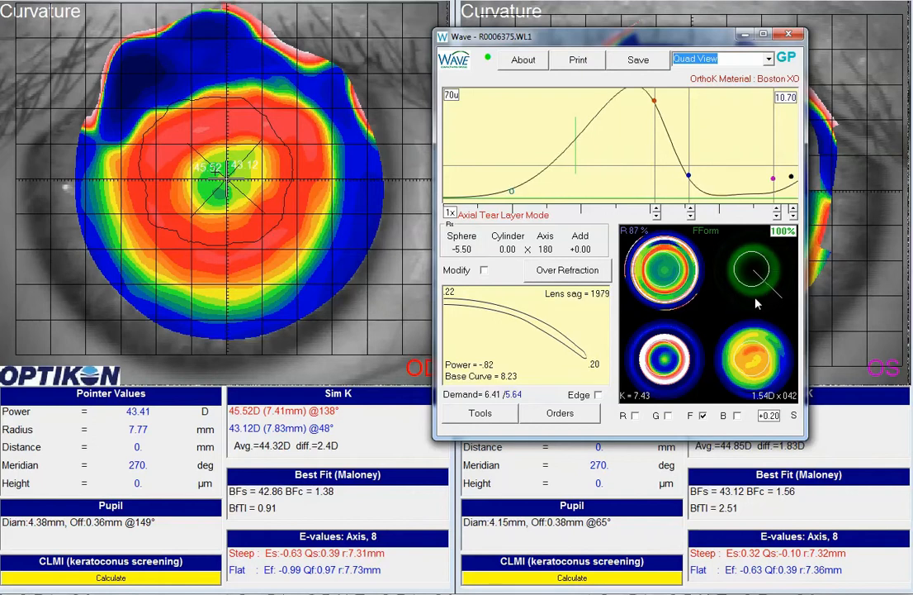
pyautogui.click(755, 299)
pyautogui.click(738, 296)
pyautogui.click(731, 266)
pyautogui.click(743, 254)
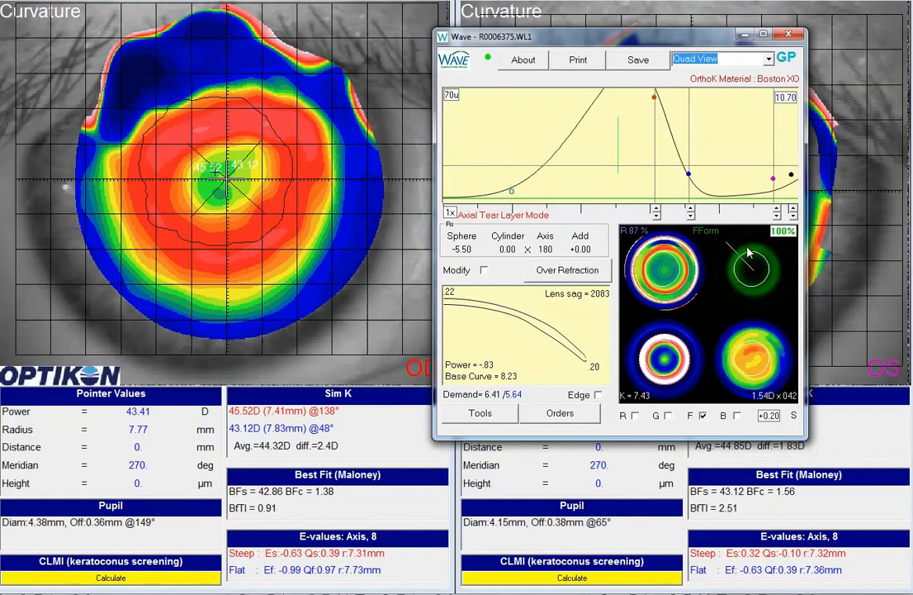
pyautogui.click(758, 252)
pyautogui.click(772, 262)
pyautogui.click(775, 268)
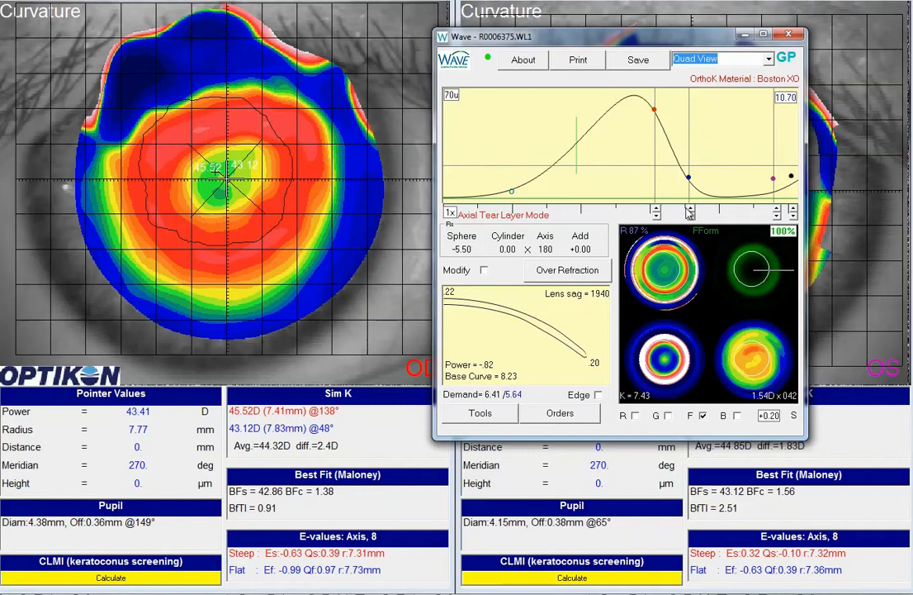
# Raise the blue control point of the tear layer curve by five steps.
pyautogui.click(690, 209)
pyautogui.click(690, 209)
pyautogui.click(690, 208)
pyautogui.click(689, 209)
pyautogui.click(690, 209)
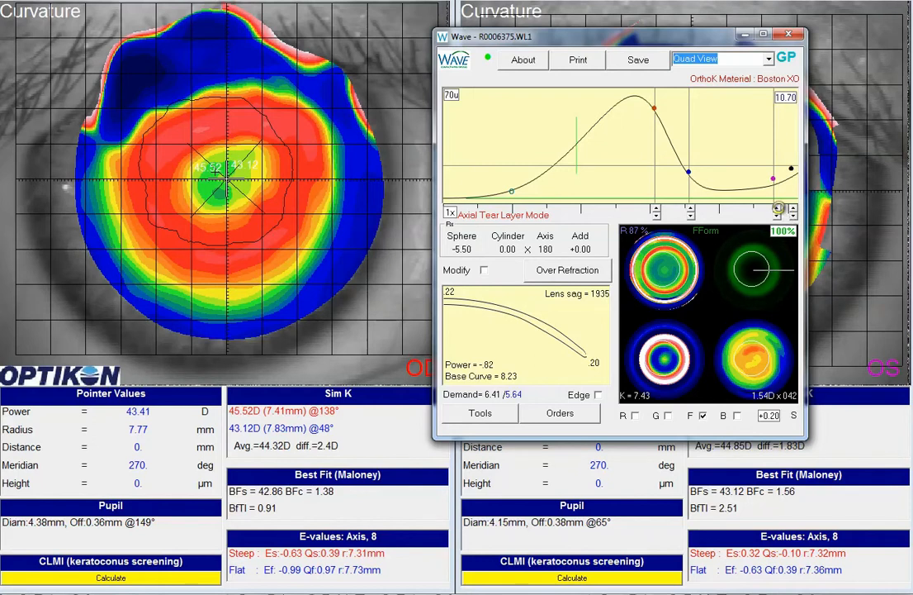
# Raise the purple control point two steps and the blue control point one more step, to a lens sag of 1930.
pyautogui.click(779, 208)
pyautogui.click(778, 208)
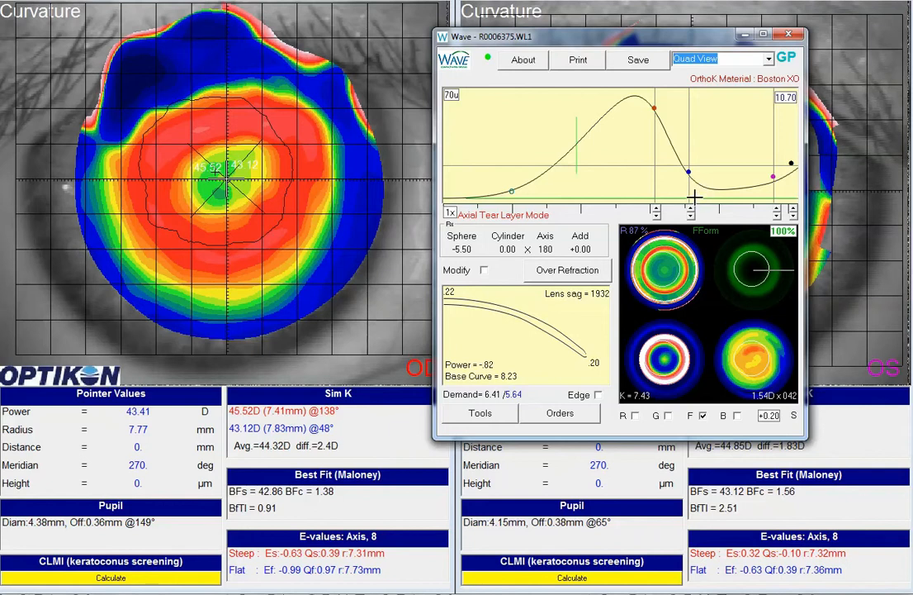
pyautogui.click(691, 207)
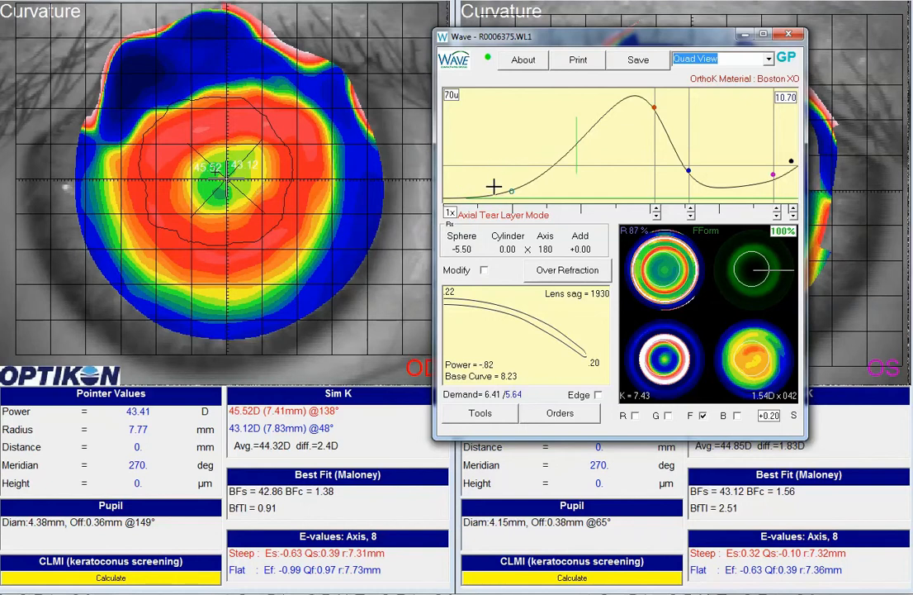
# Move the lens design window over the OD map to uncover the OS curvature map.
pyautogui.moveTo(659, 38); pyautogui.dragTo(274, 39)
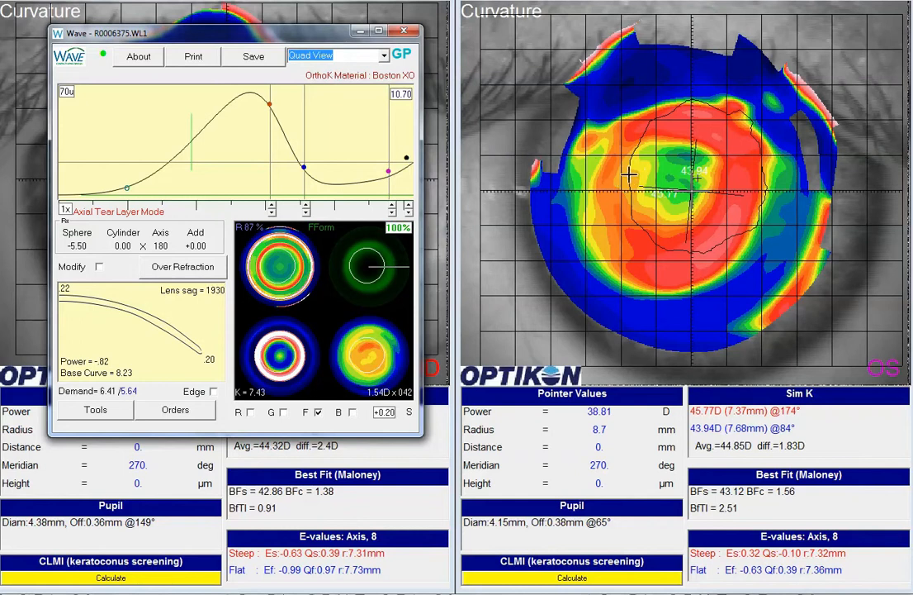